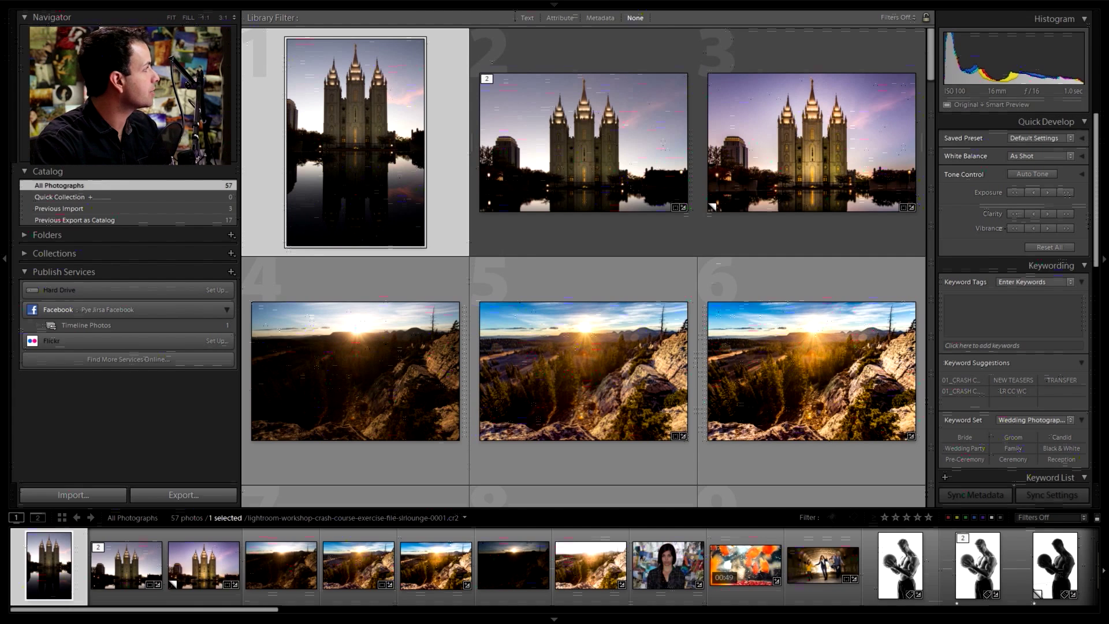
- Search the web in Chrome for 'lightroom tethered capture compatible cameras'
{"action": "key", "text": "alt+Tab"}
{"action": "left_click", "coordinate": [400, 35]}
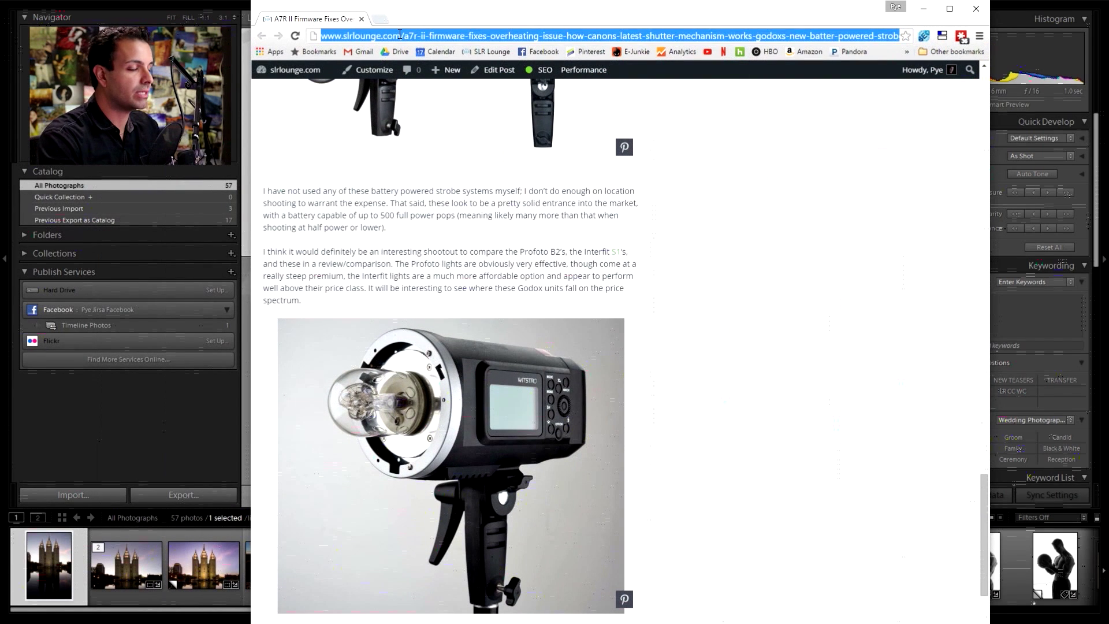
{"action": "type", "text": "lightr"}
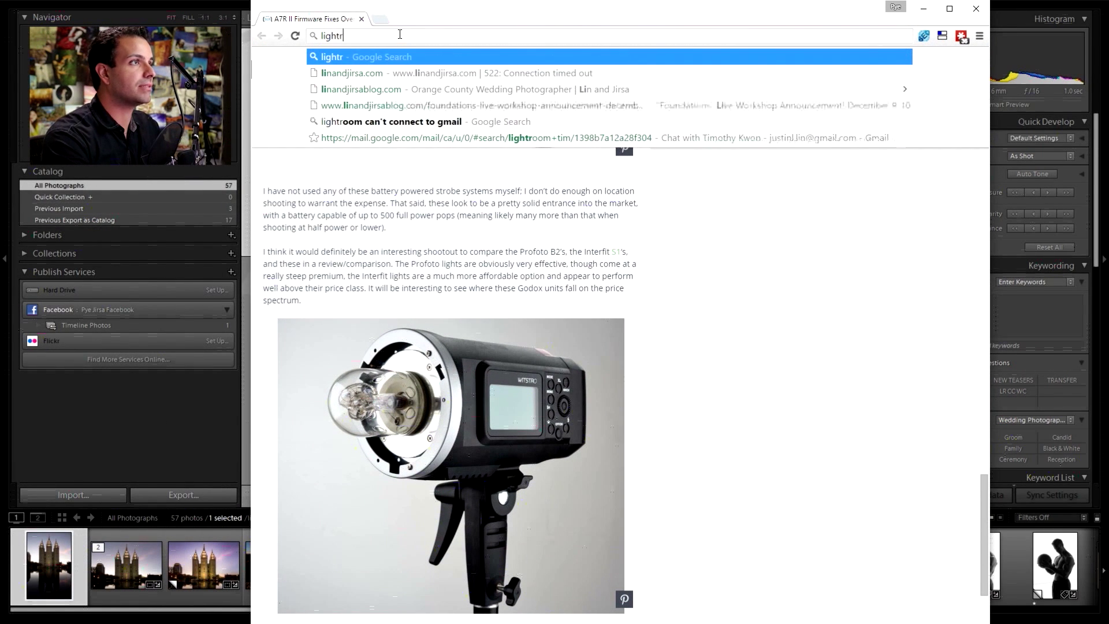
{"action": "type", "text": "oom tethered captu"}
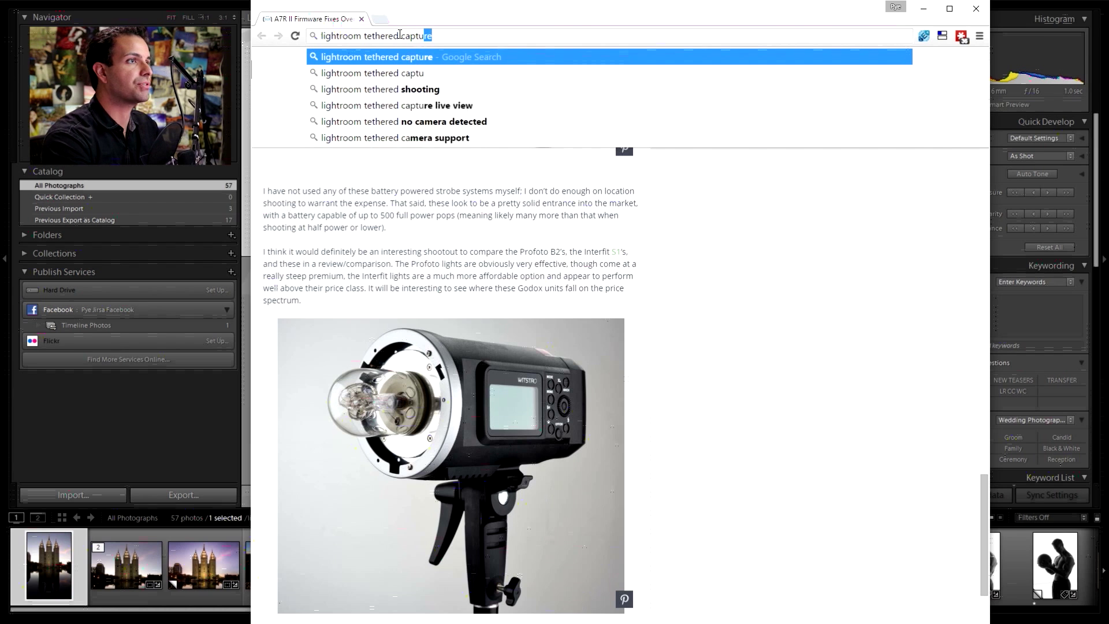
{"action": "type", "text": "re compatible cameras"}
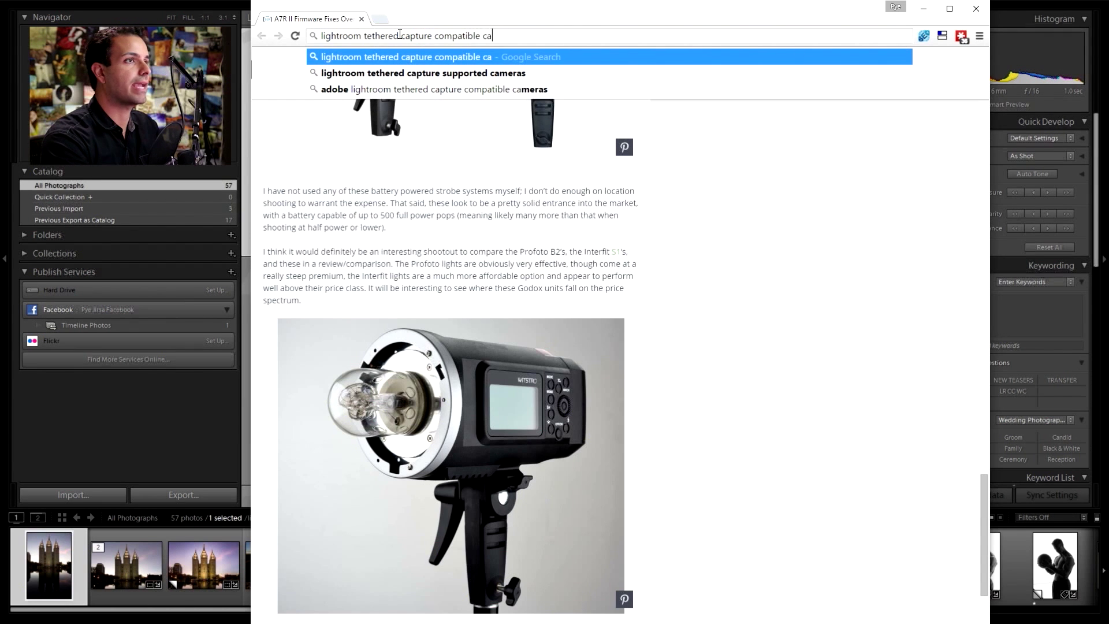
{"action": "key", "text": "Return"}
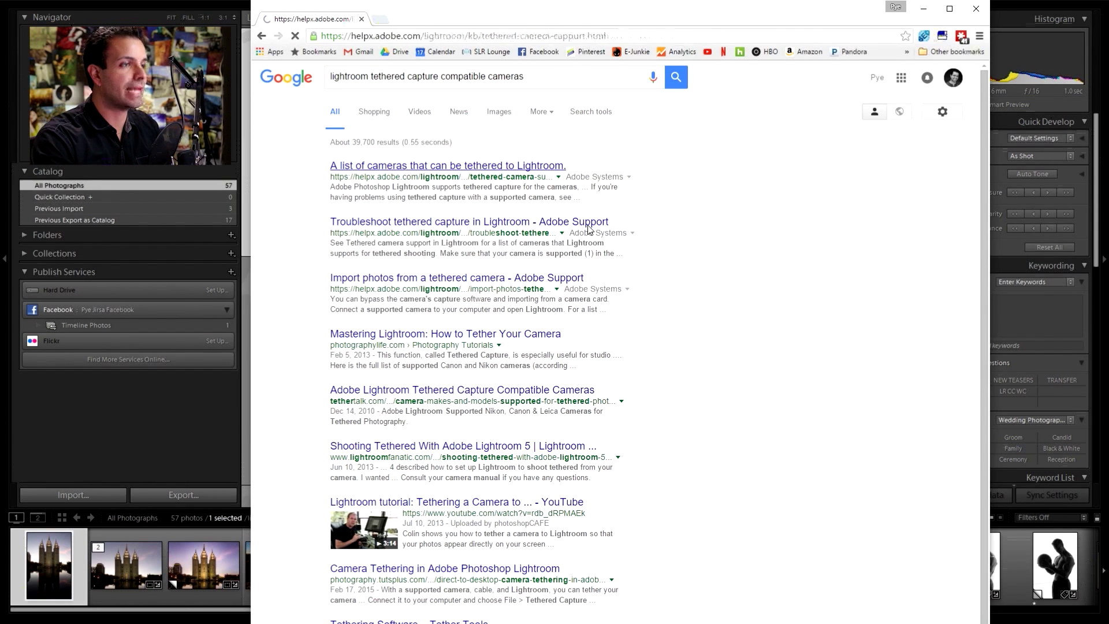
- Scroll through the Canon models in Adobe's tethered-camera support table
{"action": "scroll", "coordinate": [578, 208], "scroll_direction": "down", "scroll_amount": 2}
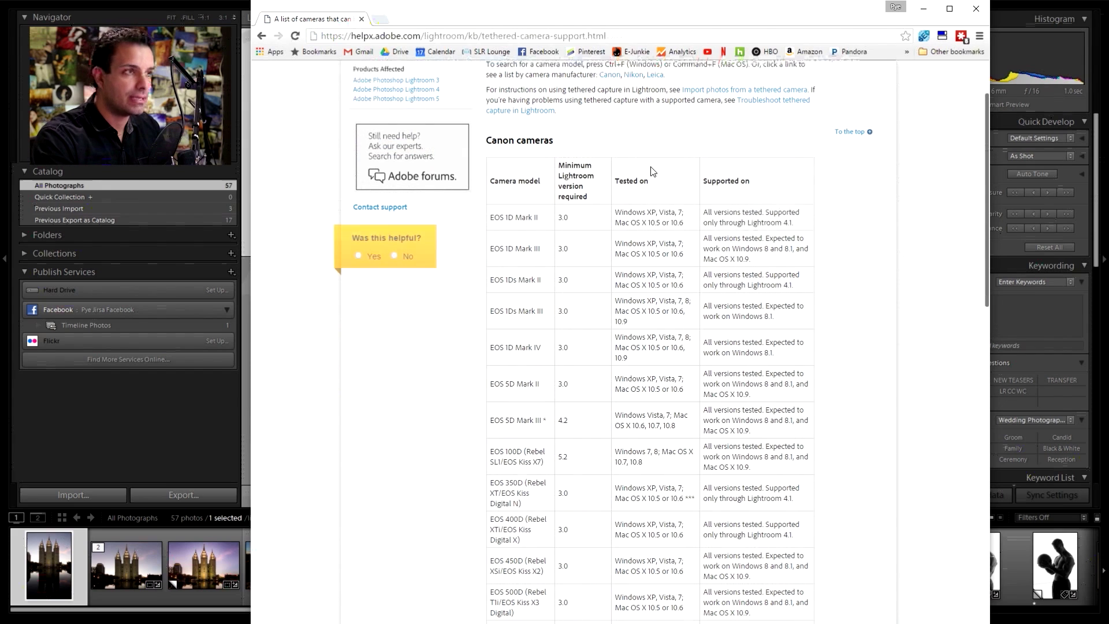
{"action": "scroll", "coordinate": [636, 225], "scroll_direction": "down", "scroll_amount": 4}
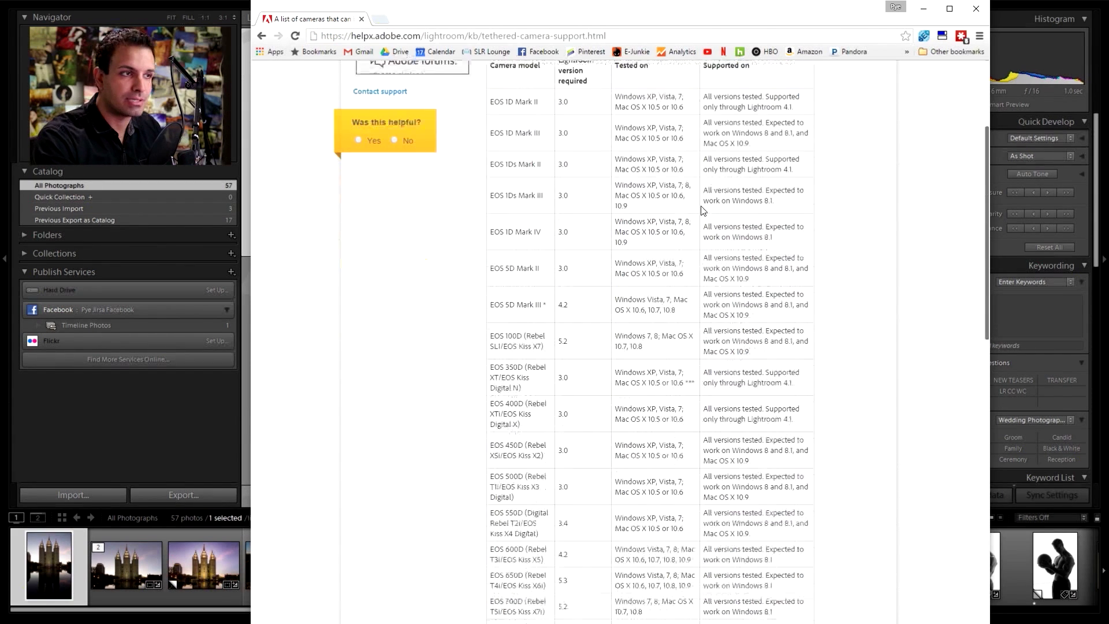
{"action": "scroll", "coordinate": [761, 263], "scroll_direction": "down", "scroll_amount": 6}
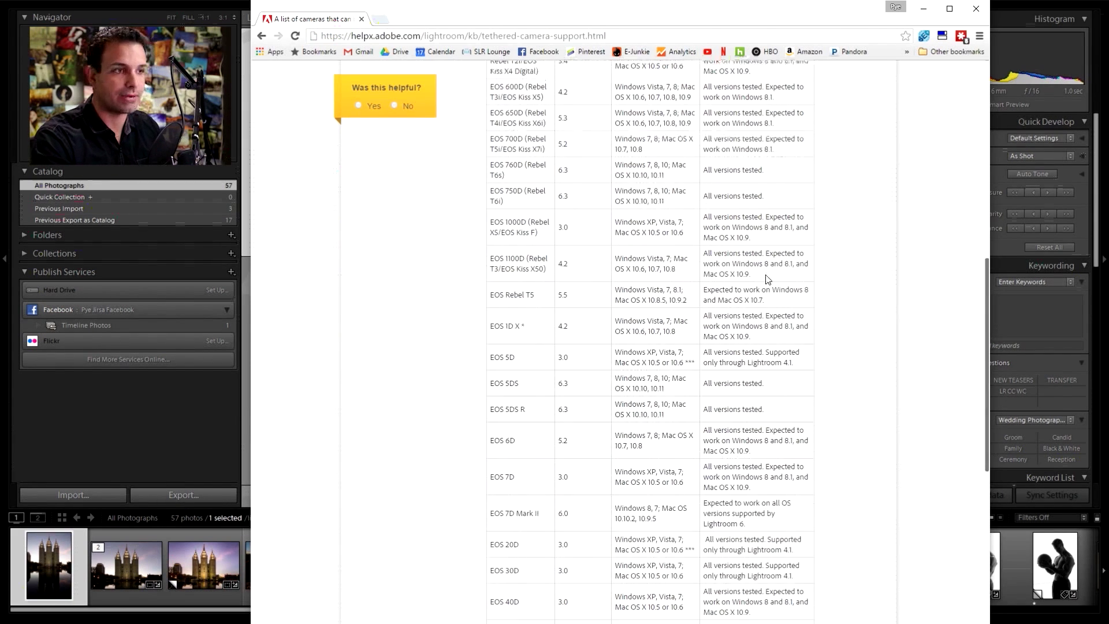
{"action": "scroll", "coordinate": [713, 339], "scroll_direction": "up", "scroll_amount": 10}
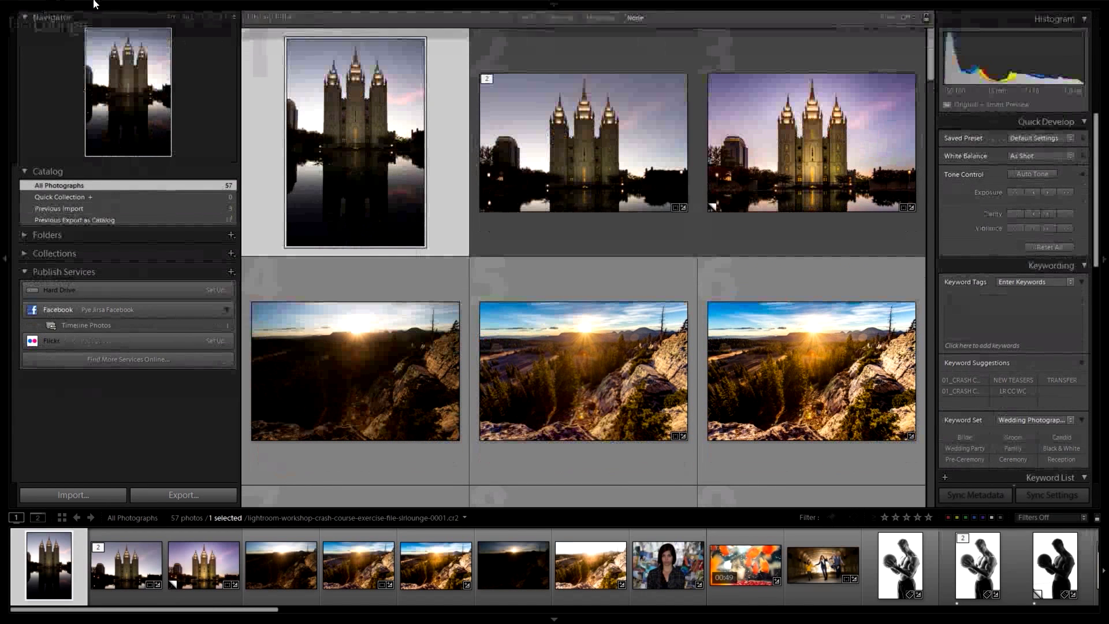
- Start a new tethered capture session named 'Crash Course Test'
{"action": "mouse_move", "coordinate": [97, 3]}
{"action": "left_click", "coordinate": [9, 4]}
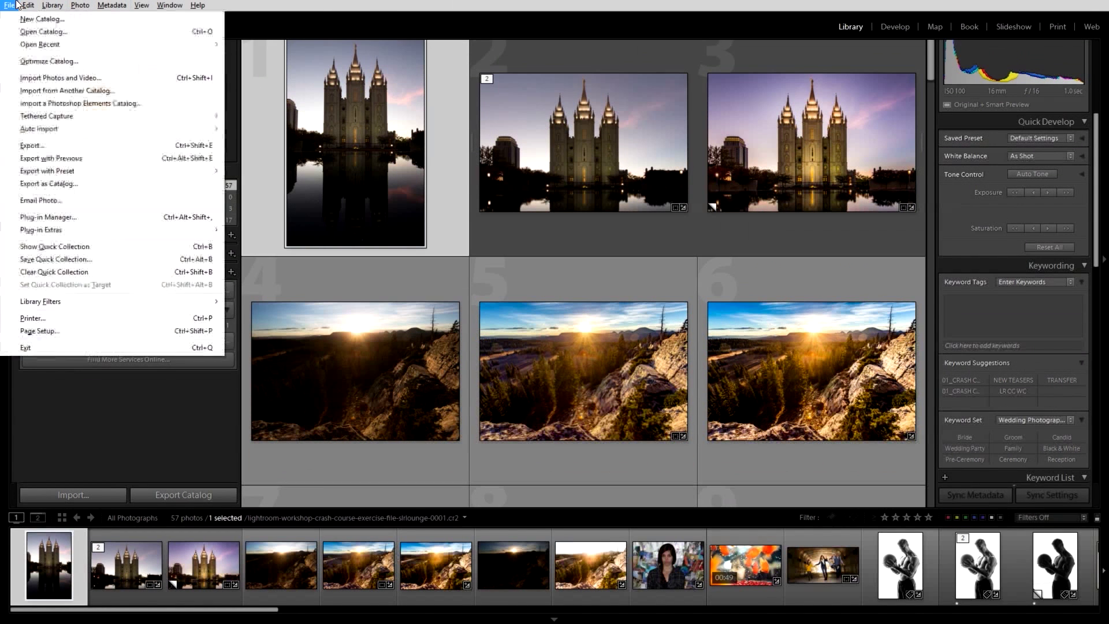
{"action": "mouse_move", "coordinate": [37, 118]}
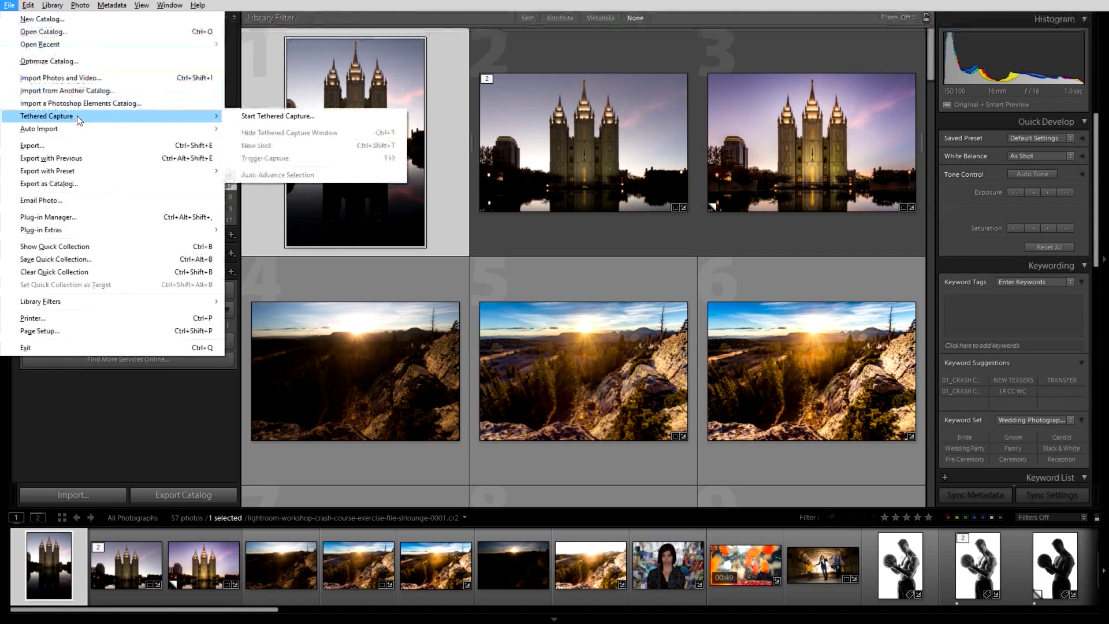
{"action": "left_click", "coordinate": [249, 117]}
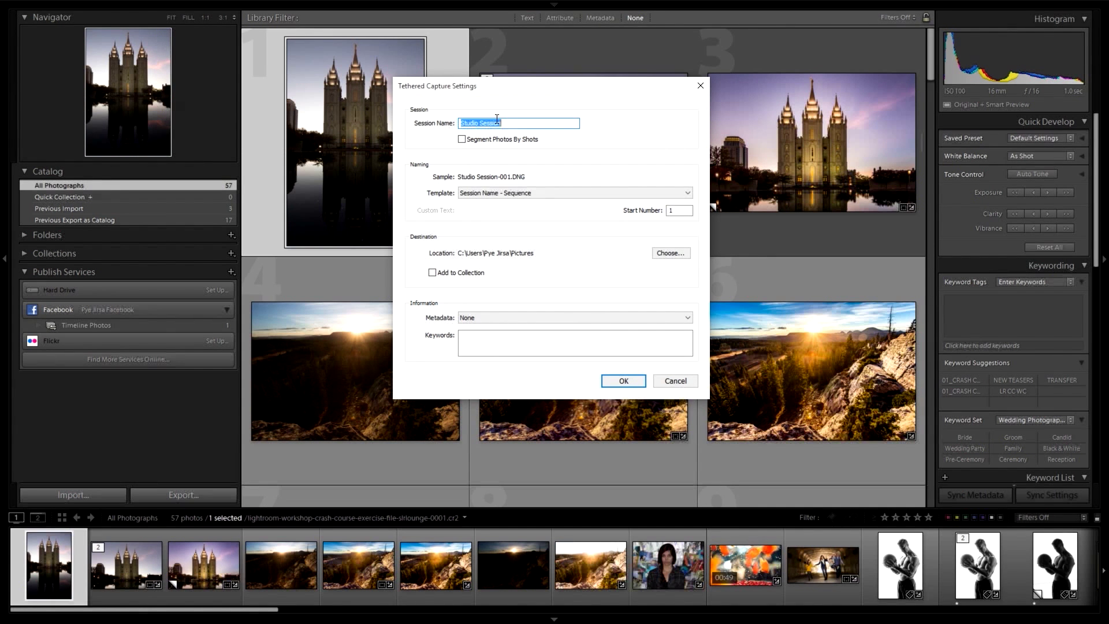
{"action": "type", "text": "Crash"}
{"action": "type", "text": " Cour"}
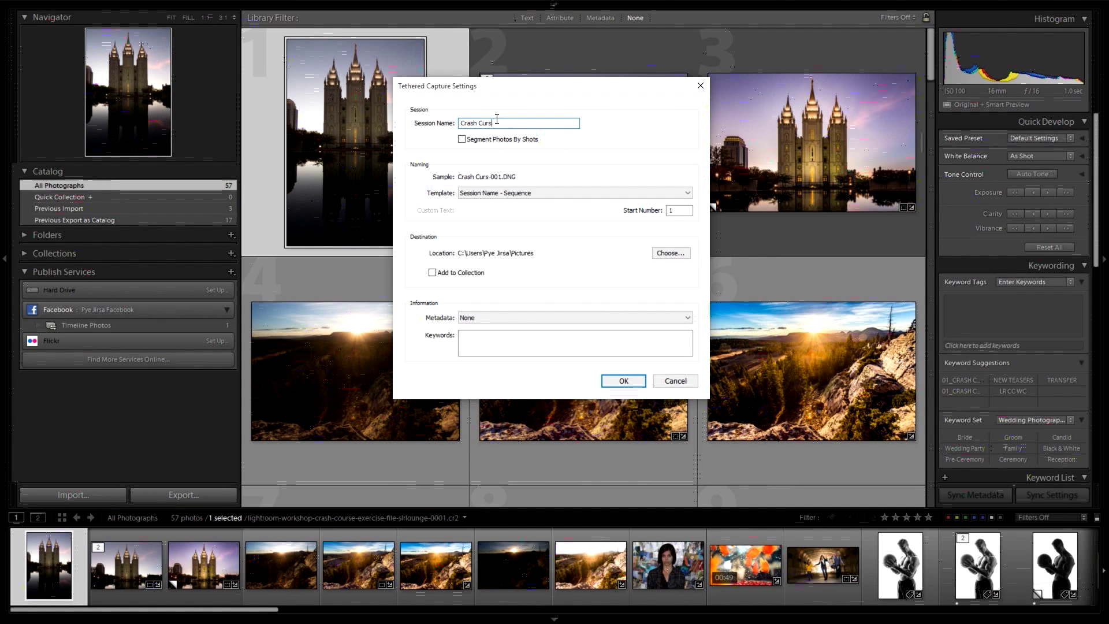
{"action": "type", "text": "s"}
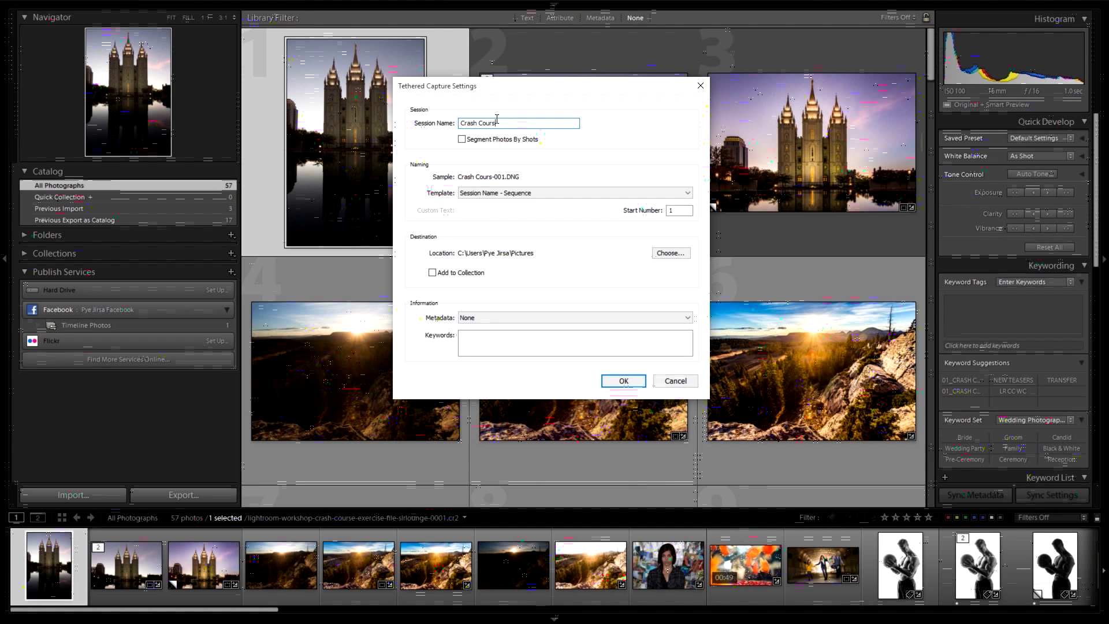
{"action": "type", "text": "e Test"}
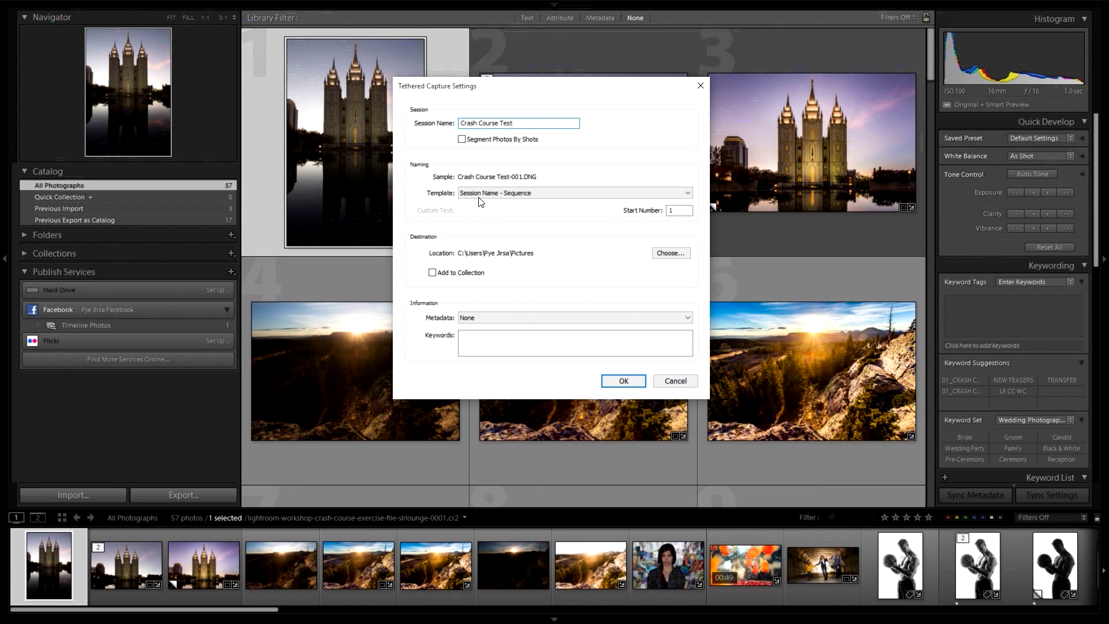
- Set the file naming template to Session Name - Sequence
{"action": "left_click", "coordinate": [478, 195]}
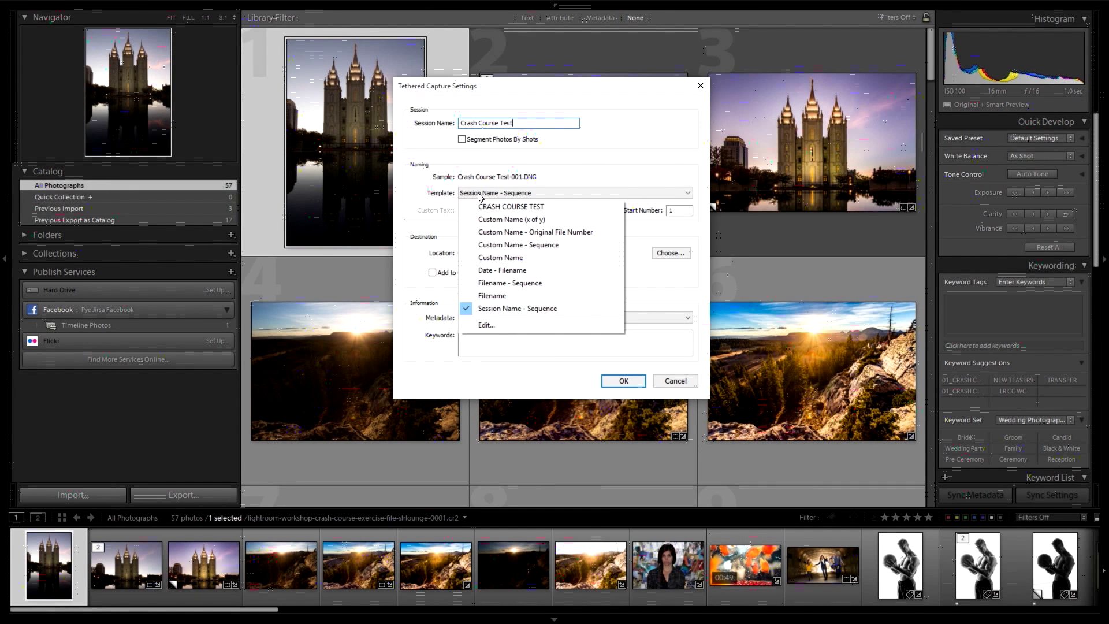
{"action": "left_click", "coordinate": [508, 244]}
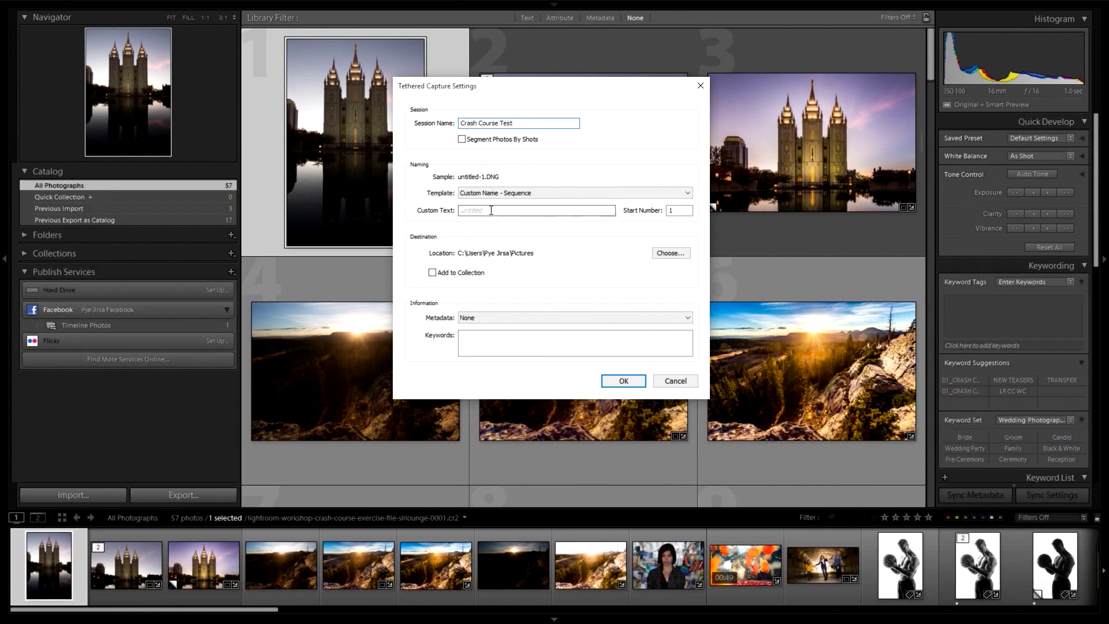
{"action": "left_click", "coordinate": [483, 194]}
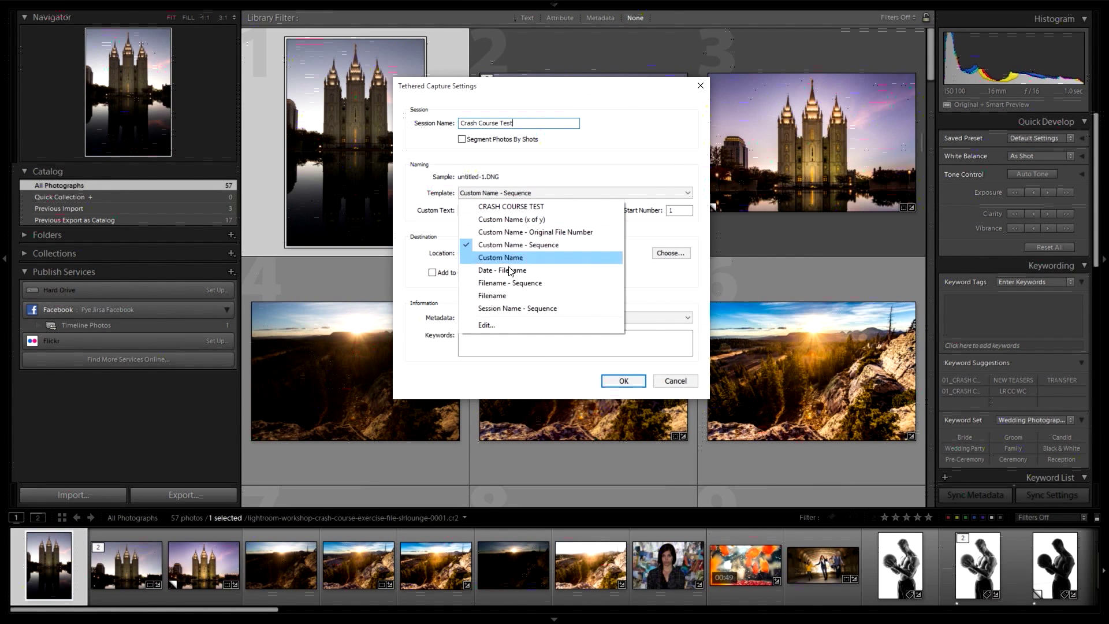
{"action": "left_click", "coordinate": [503, 295]}
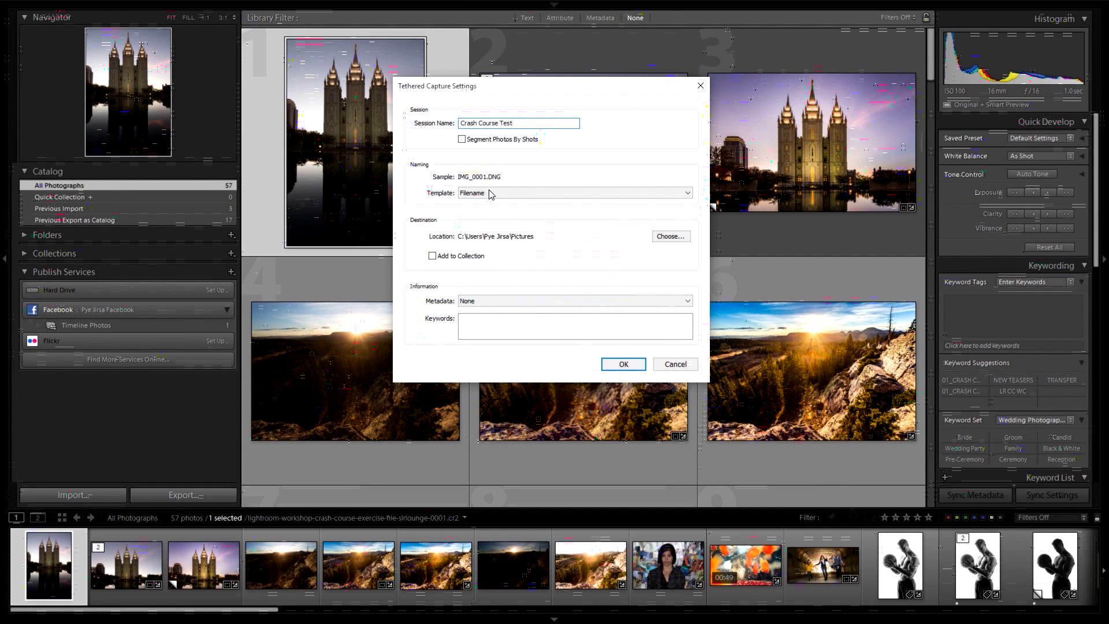
{"action": "left_click", "coordinate": [478, 192]}
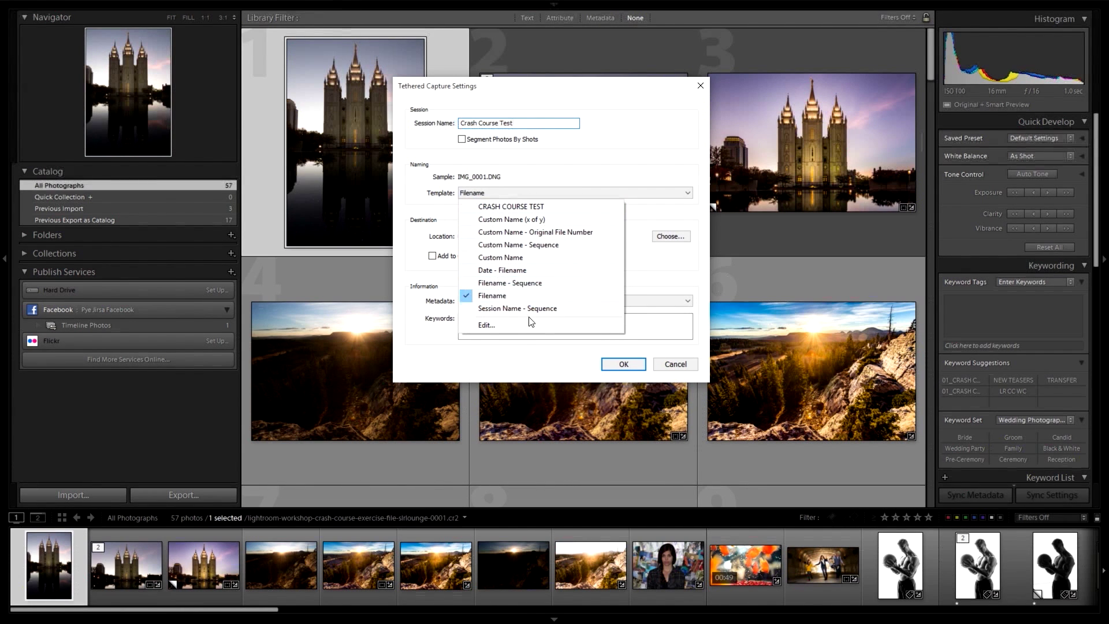
{"action": "left_click", "coordinate": [508, 308]}
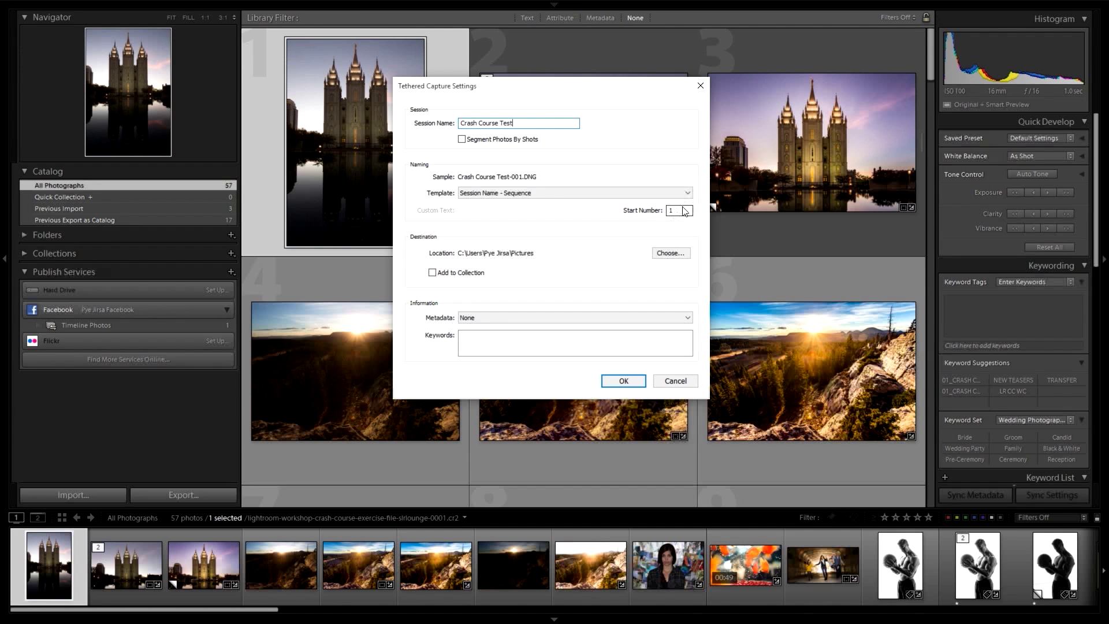
{"action": "left_click", "coordinate": [657, 255]}
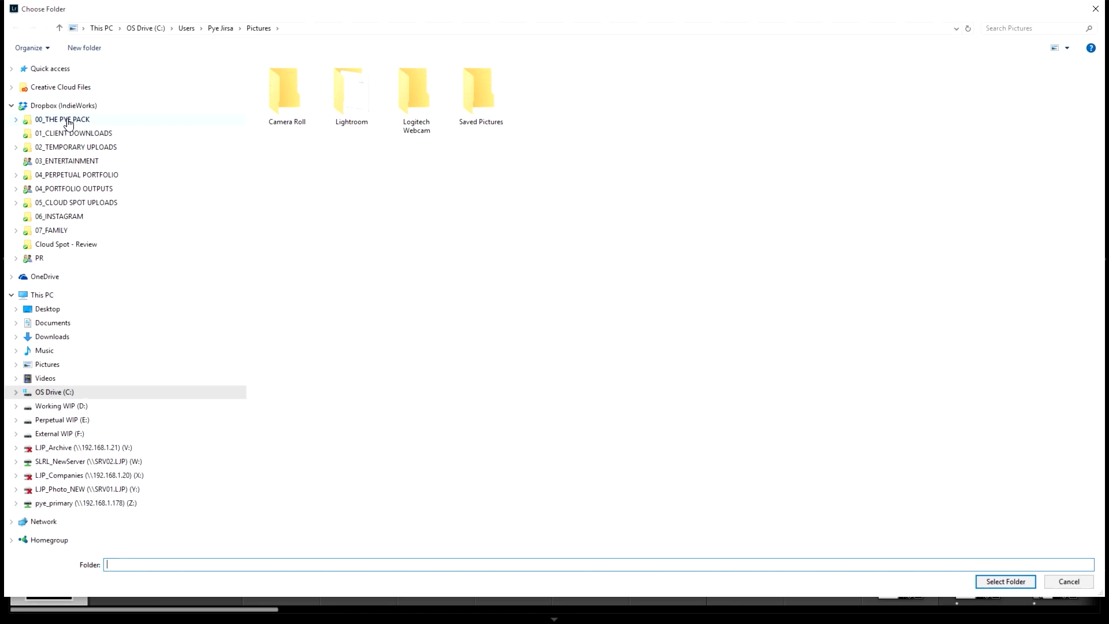
- Create a Desktop folder 'Sample Tethered Capture' and select it as the capture destination
{"action": "left_click", "coordinate": [49, 309]}
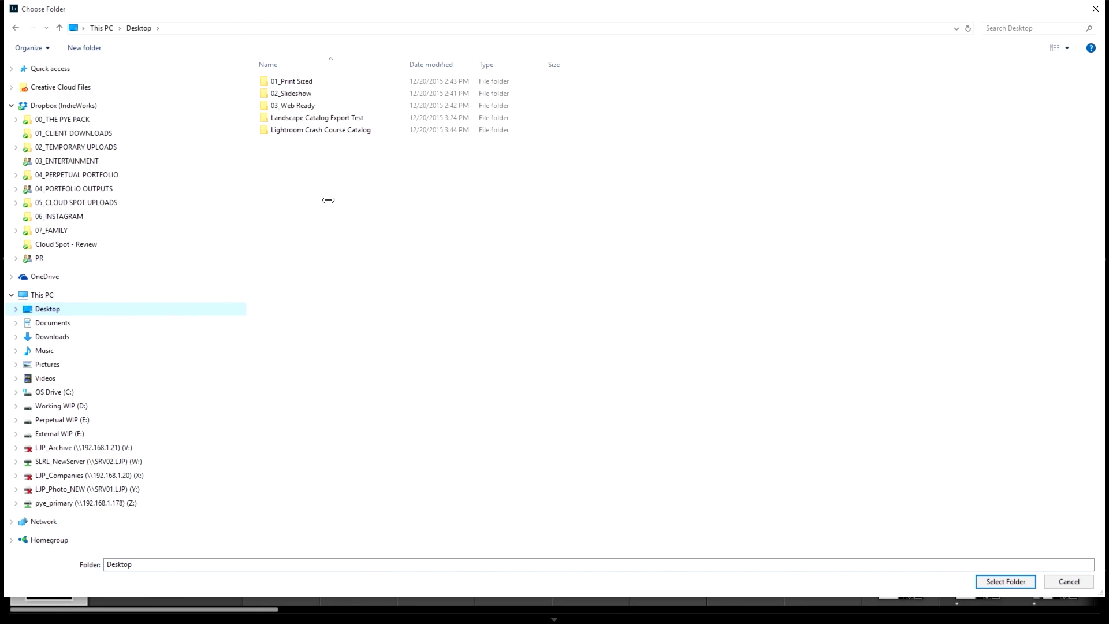
{"action": "key", "text": "ctrl+shift+n"}
{"action": "type", "text": "Sam"}
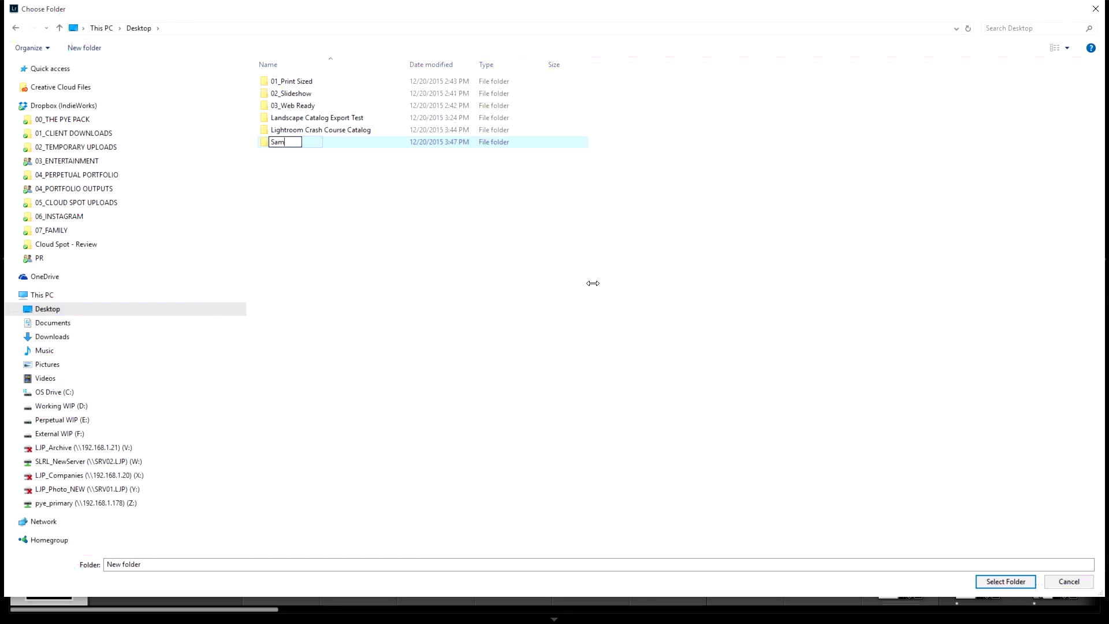
{"action": "type", "text": "ple Tethered Capture"}
{"action": "key", "text": "Return"}
{"action": "key", "text": "Return"}
{"action": "left_click", "coordinate": [1006, 581]}
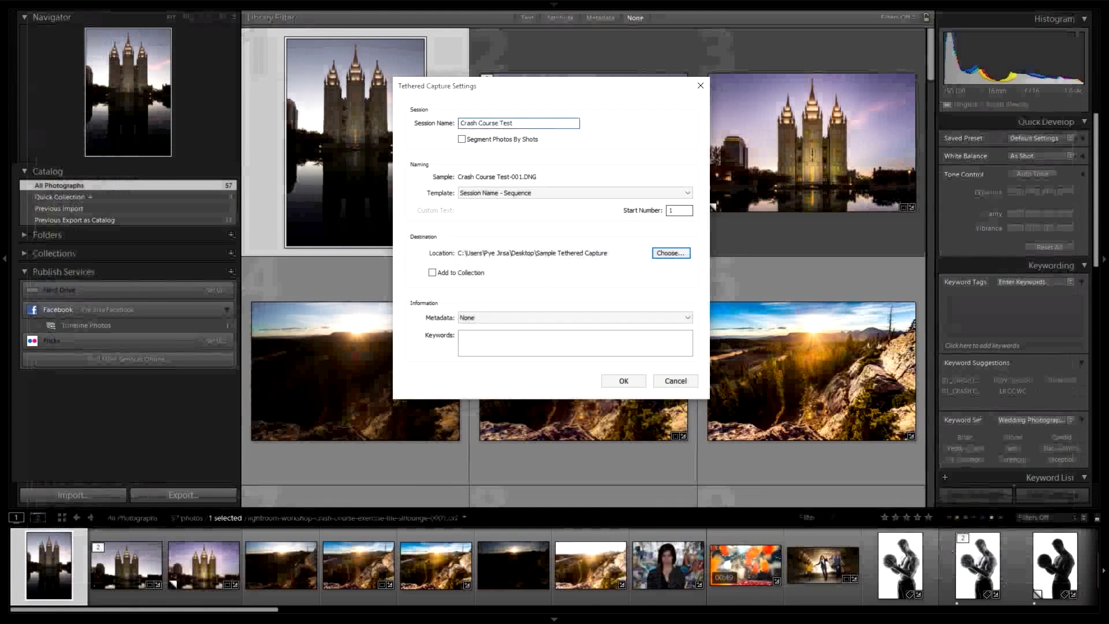
- Keep the metadata preset as None and start the tethered session
{"action": "left_click", "coordinate": [476, 319]}
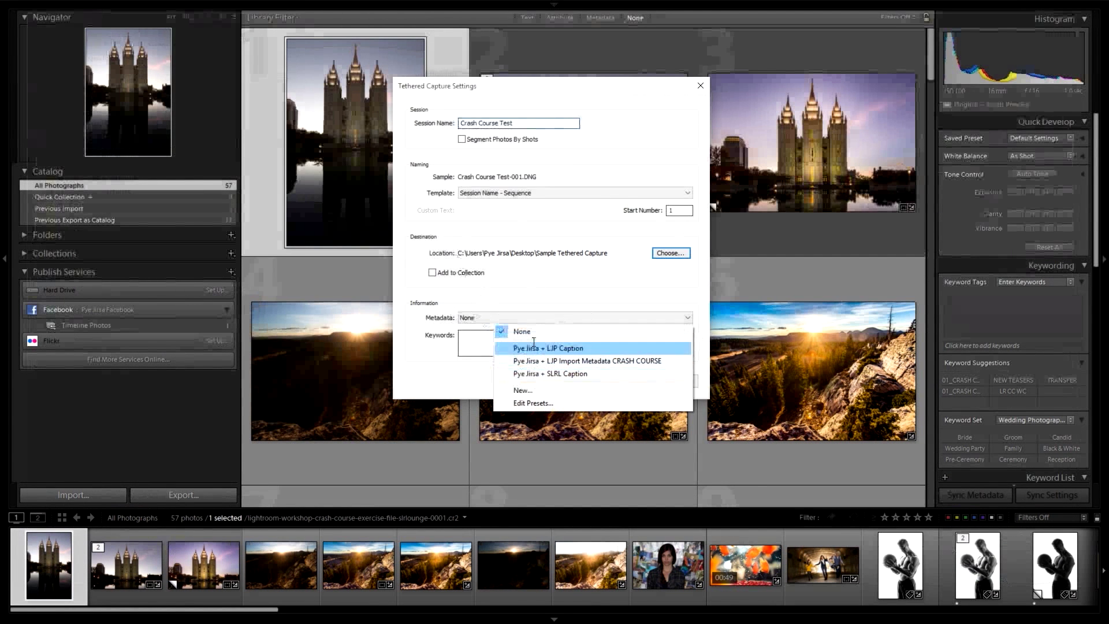
{"action": "left_click", "coordinate": [428, 373]}
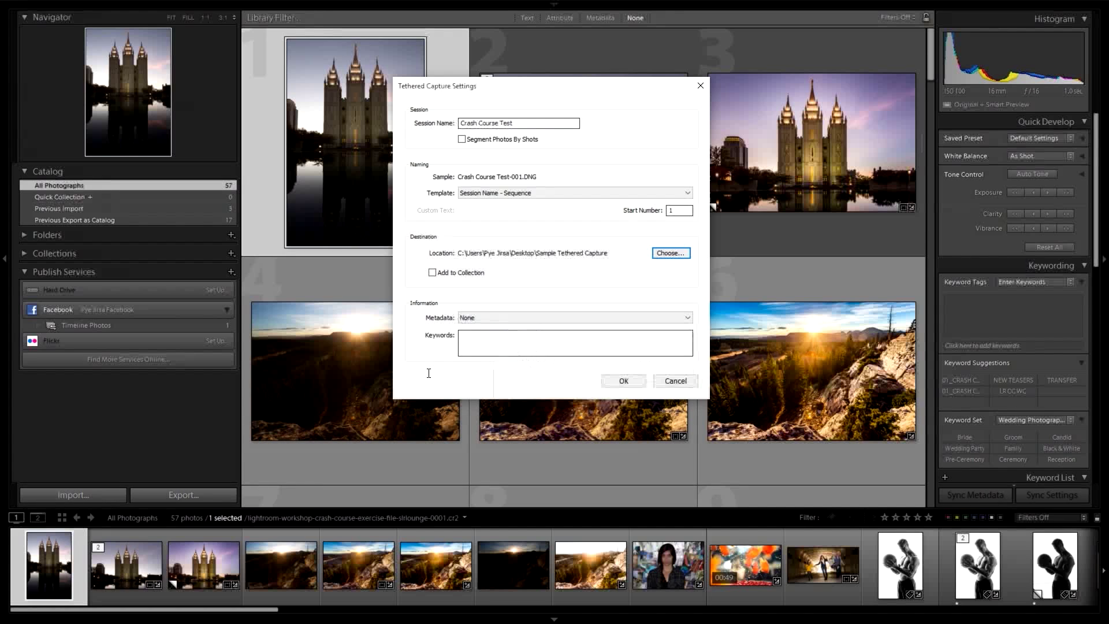
{"action": "left_click", "coordinate": [635, 381]}
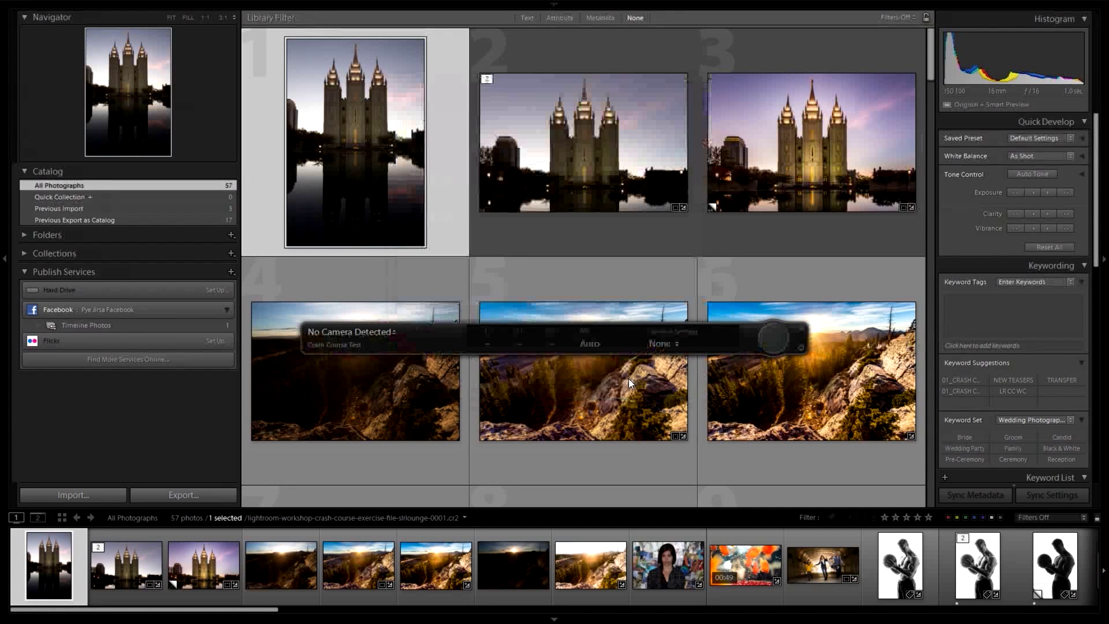
- Apply the 11a. Signature Color develop preset to incoming tethered shots
{"action": "left_click_drag", "start_coordinate": [432, 329], "coordinate": [426, 374]}
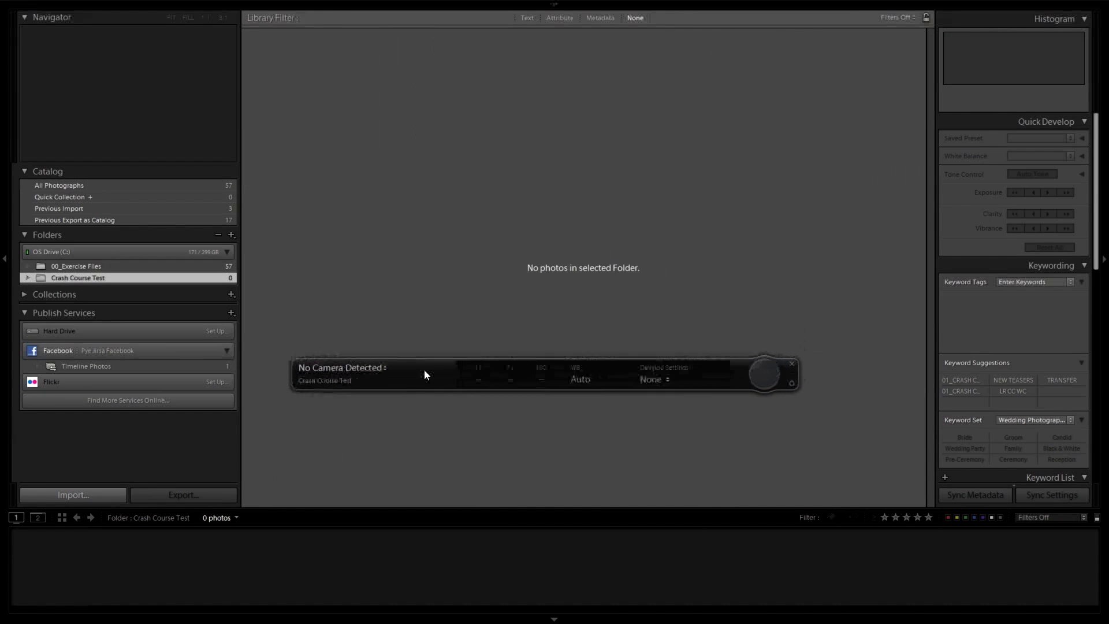
{"action": "left_click", "coordinate": [646, 391]}
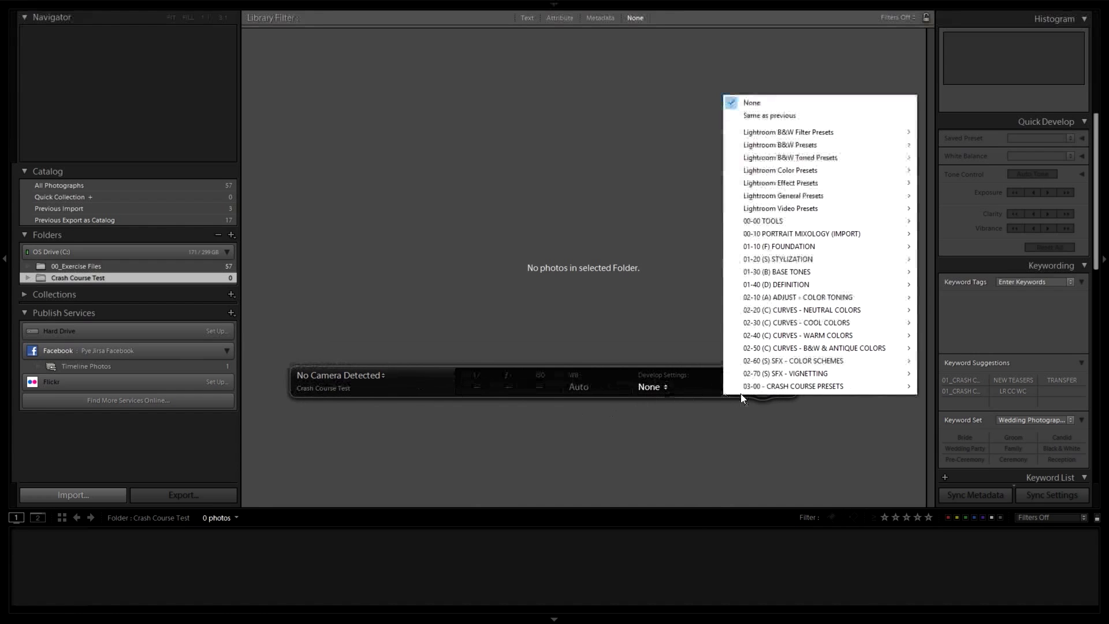
{"action": "mouse_move", "coordinate": [807, 235]}
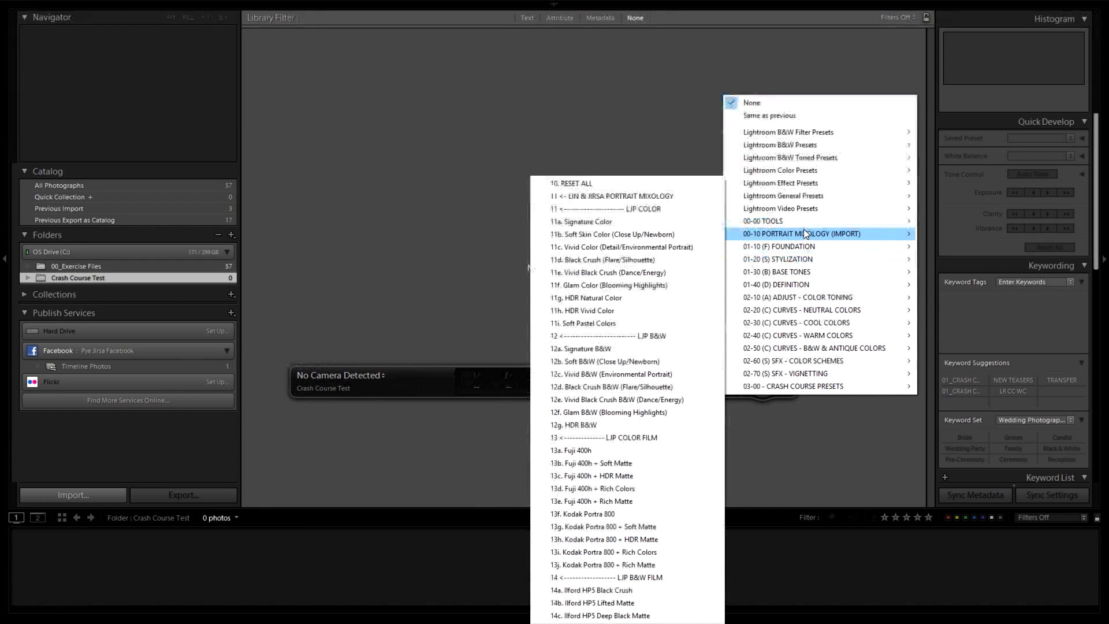
{"action": "left_click", "coordinate": [619, 223]}
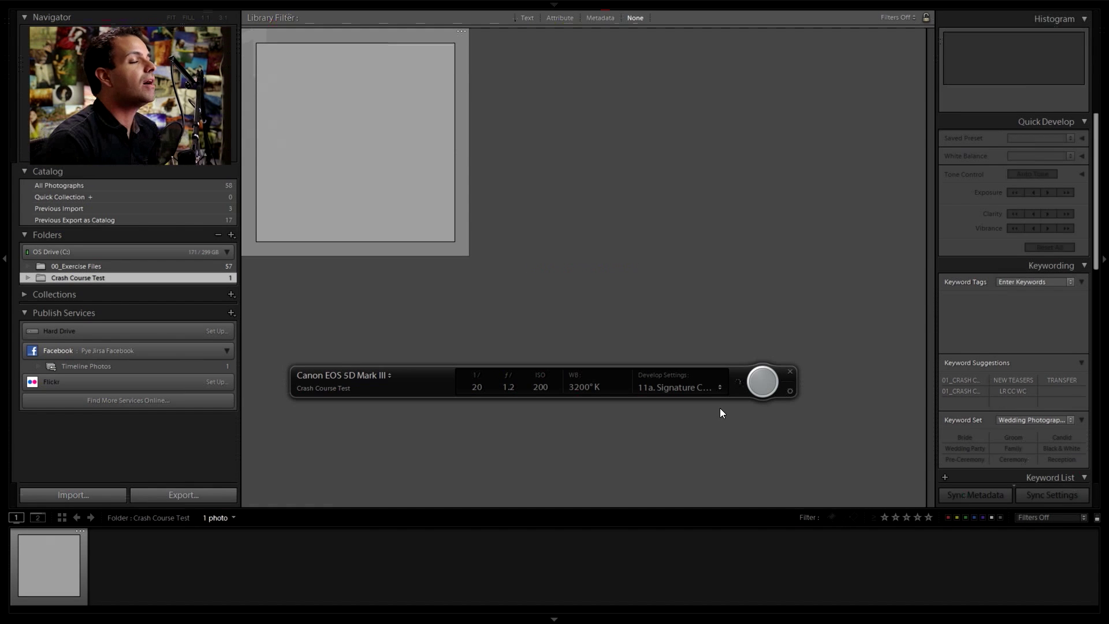
- Show the captured photo in Loupe view and shoot another tethered frame
{"action": "double_click", "coordinate": [394, 126]}
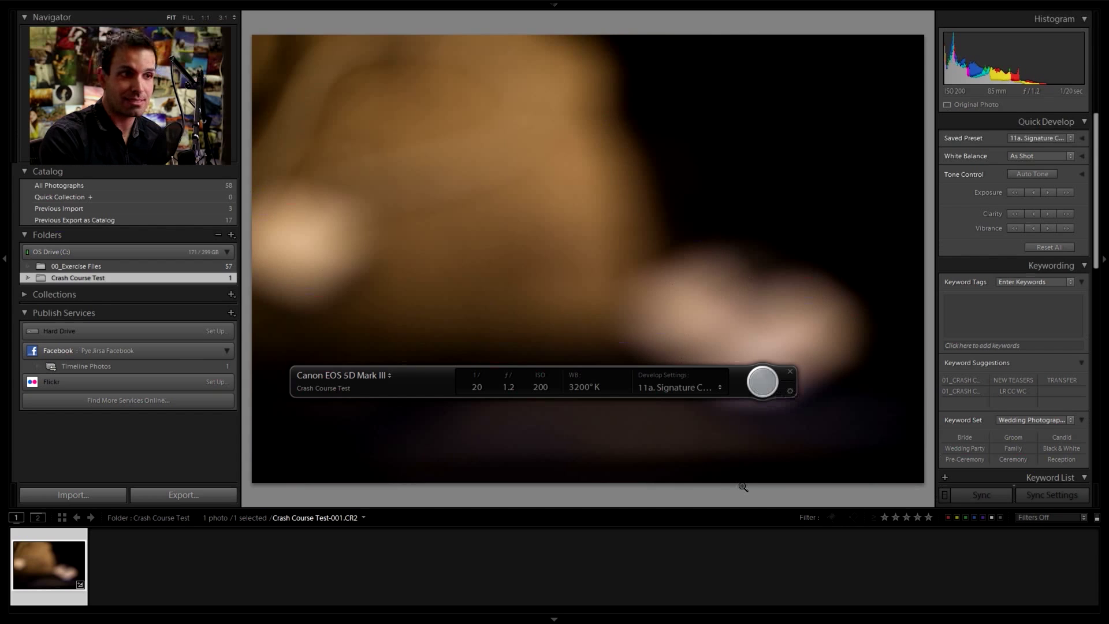
{"action": "left_click", "coordinate": [759, 383]}
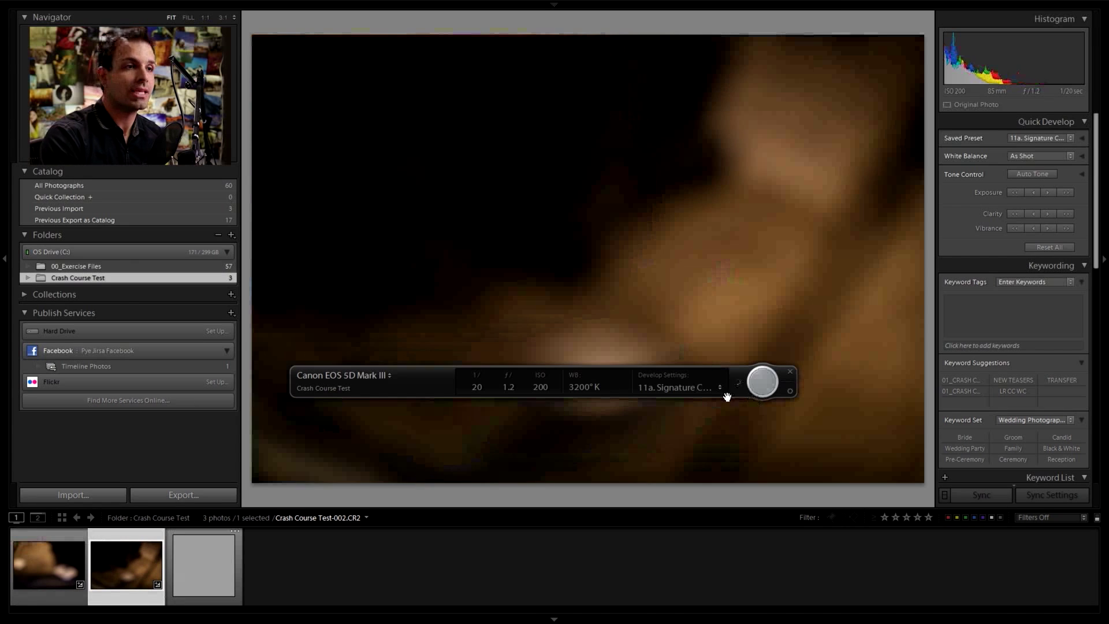